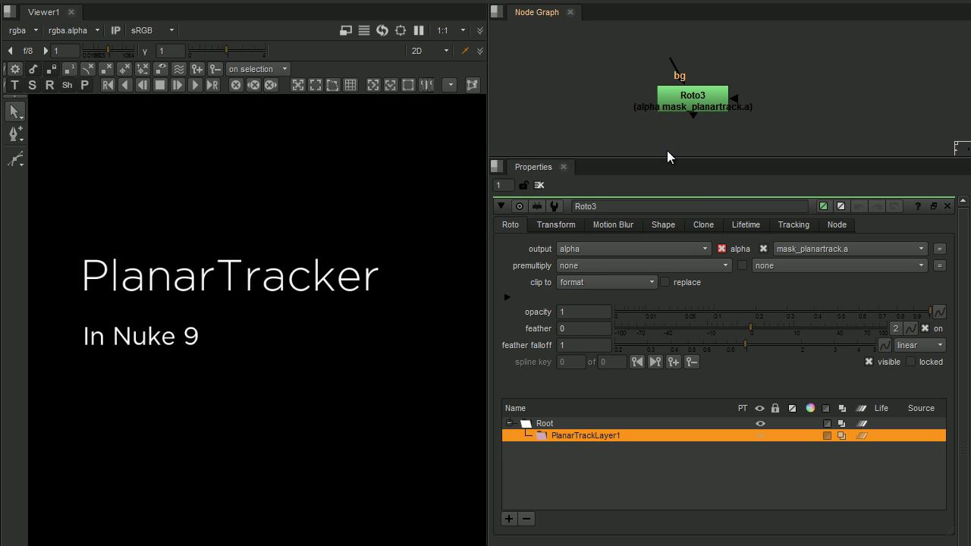
Step: Show the Tracking settings for Roto3's planar track layer
click(794, 224)
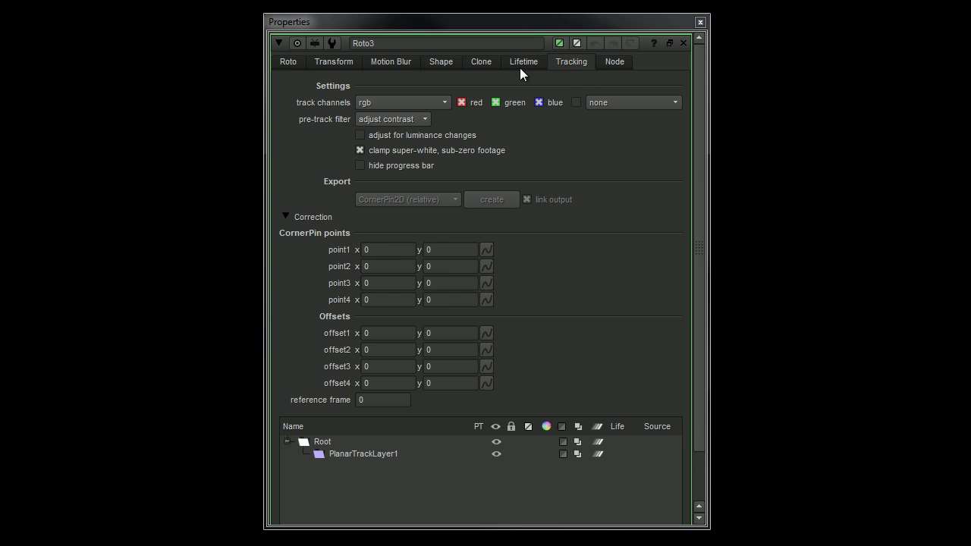
Step: Keep the pre-track filter set to adjust contrast
click(420, 120)
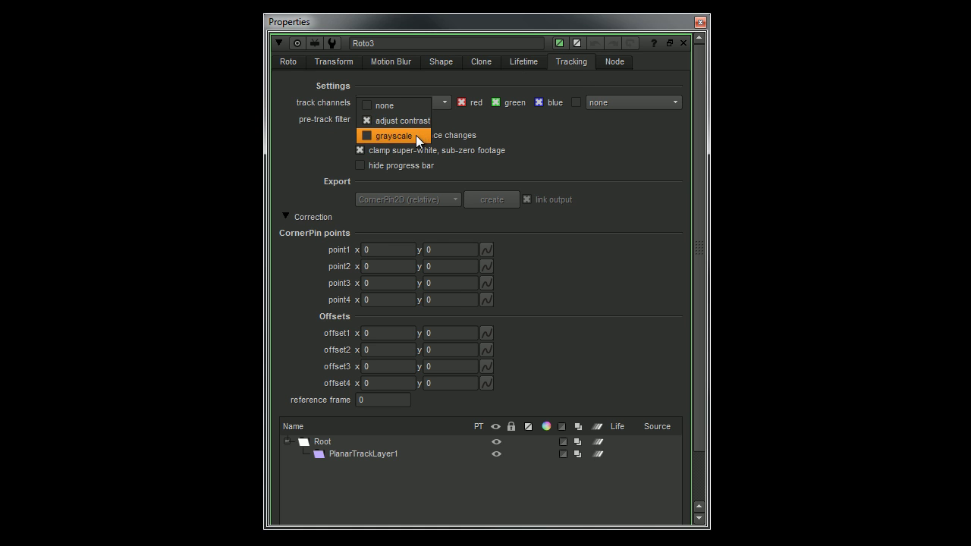
click(440, 120)
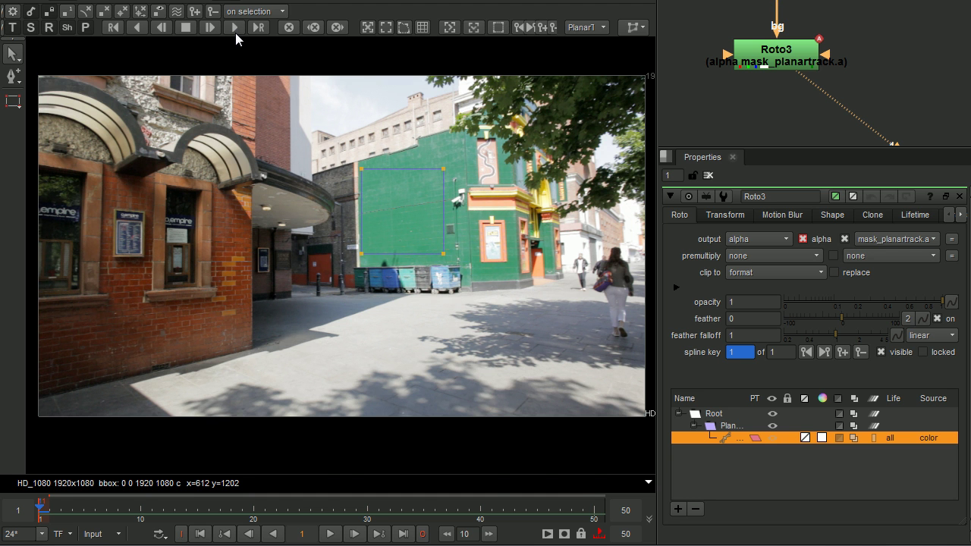
Step: Play the street footage to run the planar track on the green wall
click(330, 534)
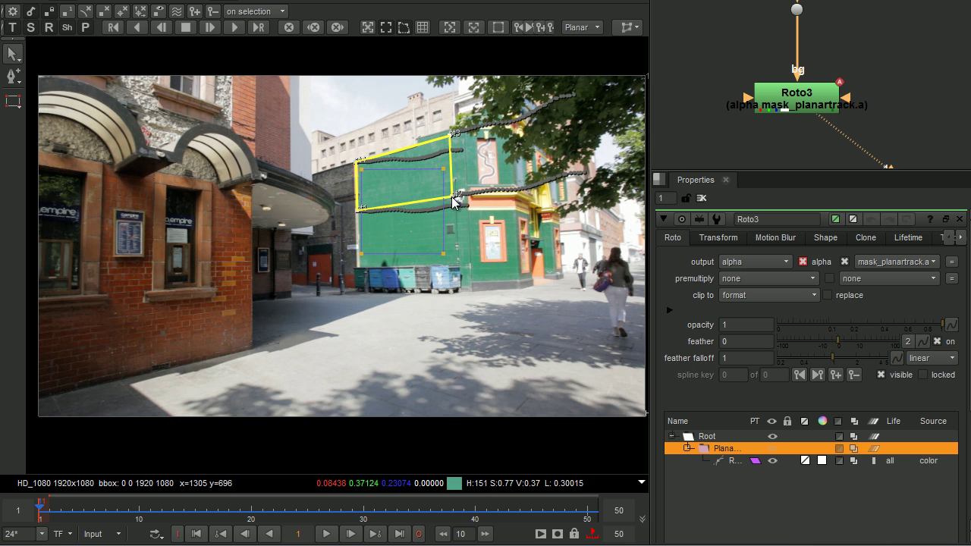
Step: Review the track over frames 1–50, then nudge the plane's first corner in Correction
drag(435, 513, 582, 518)
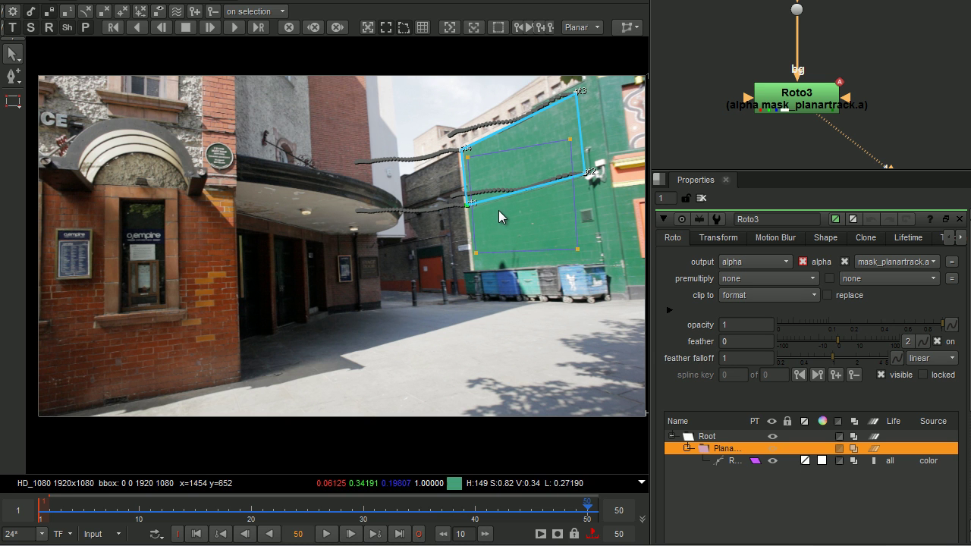
drag(649, 235, 571, 240)
click(881, 240)
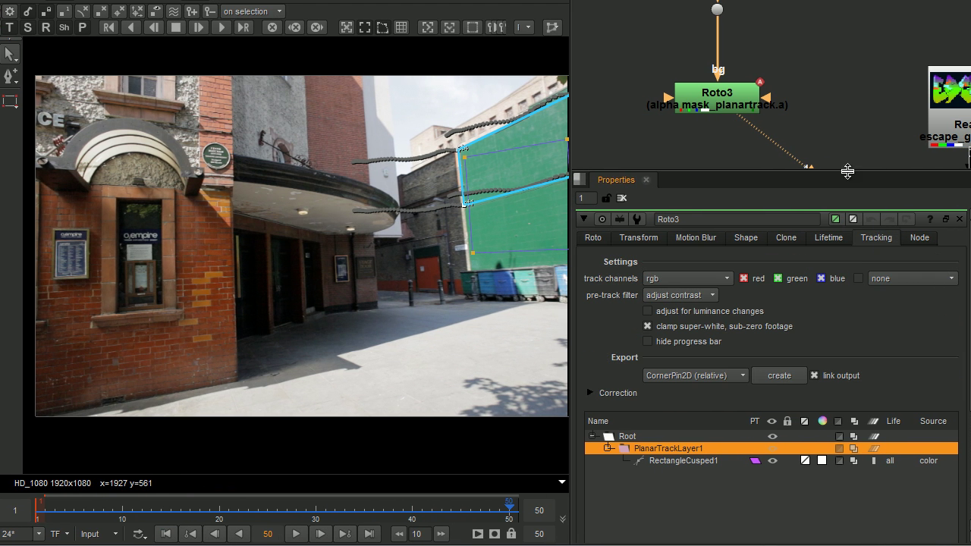
drag(830, 169, 826, 11)
click(604, 239)
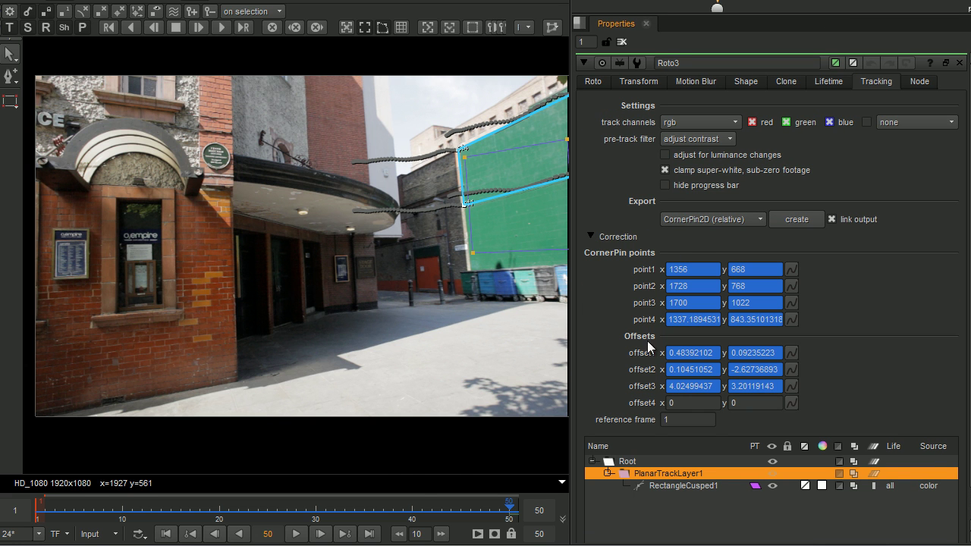
drag(468, 206, 466, 204)
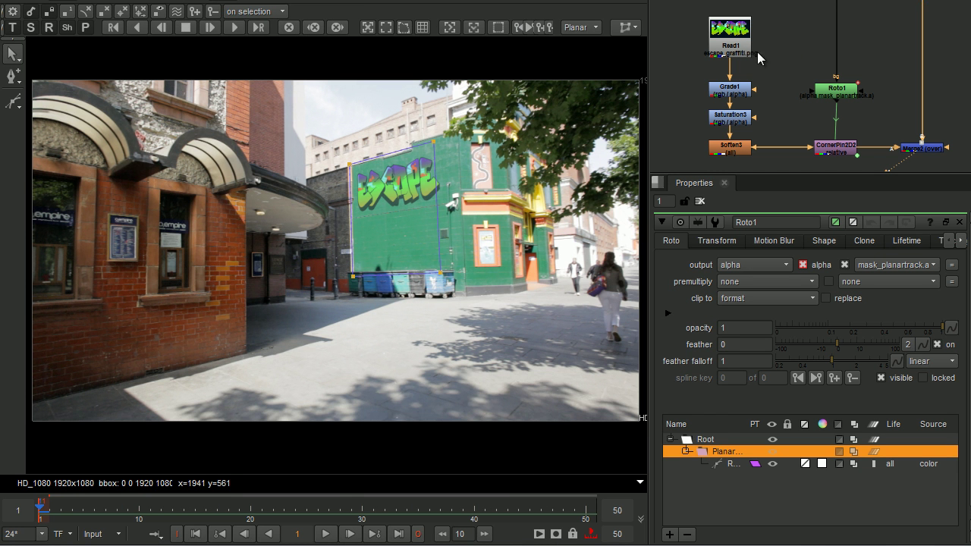
Step: Check the planar export options, clear the Properties bin, and play the graffiti wall comp
click(633, 28)
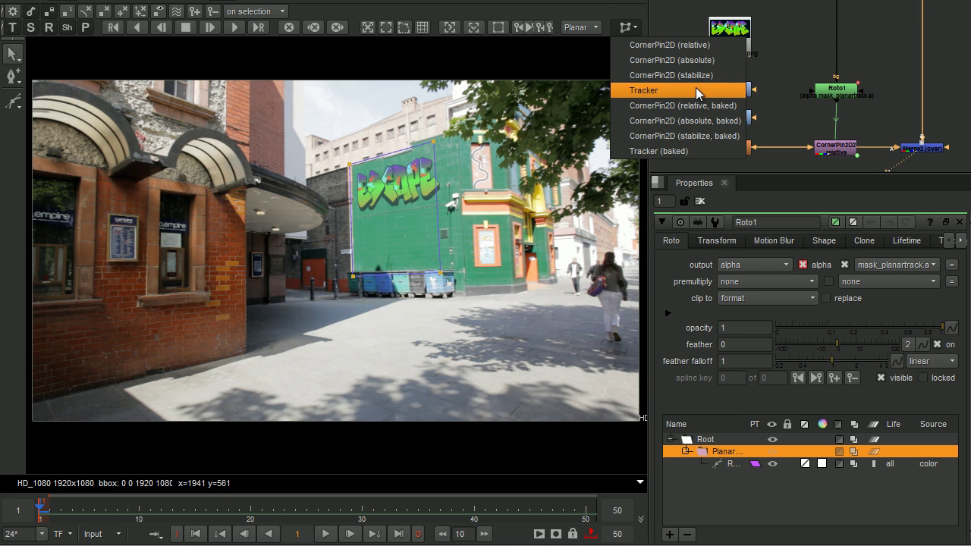
click(788, 50)
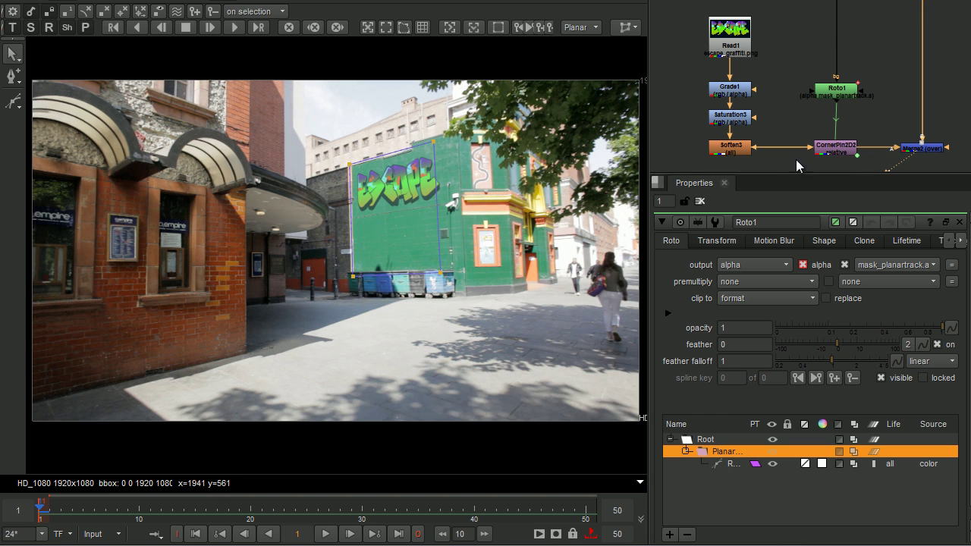
click(700, 201)
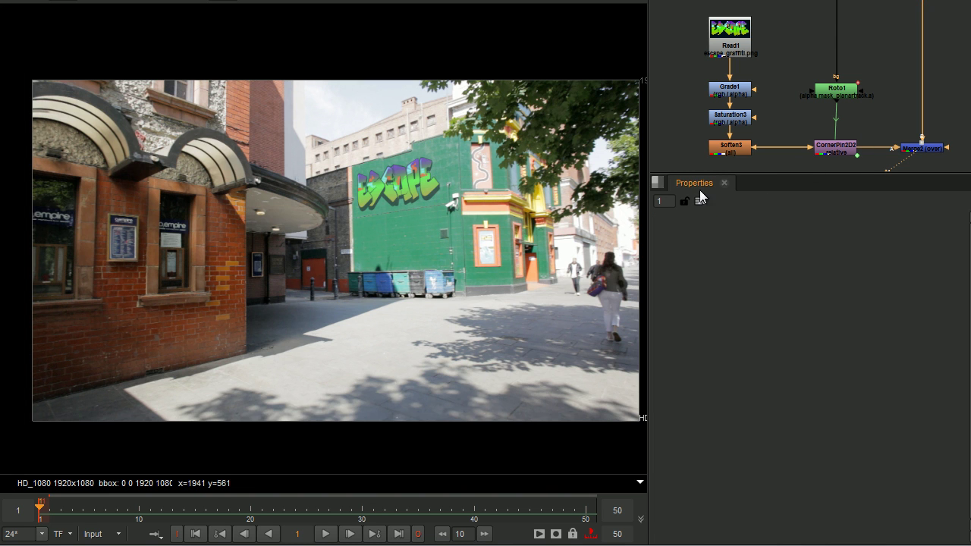
click(325, 533)
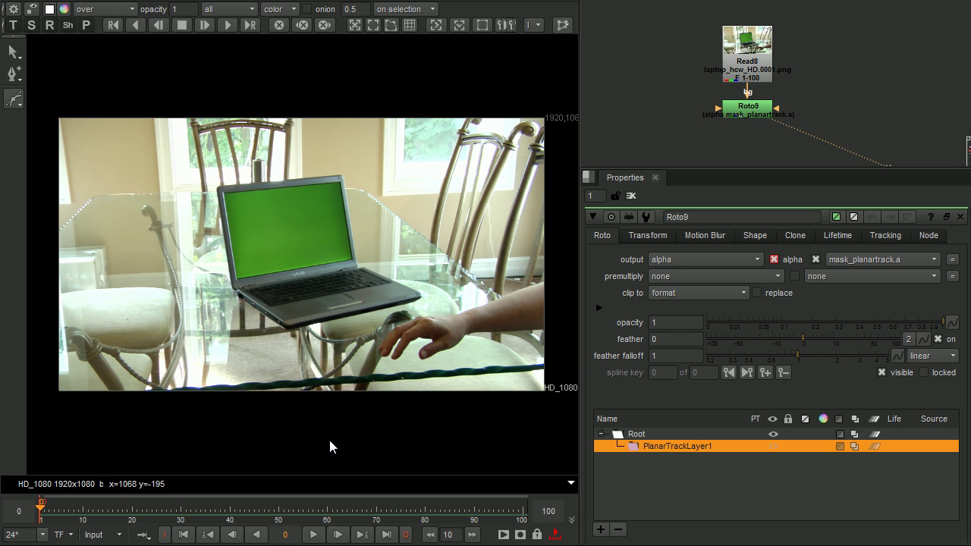
Step: Play the laptop clip's 25–50 range, select Roto9's PlanarTrackLayer1, and return to frame 25
click(314, 535)
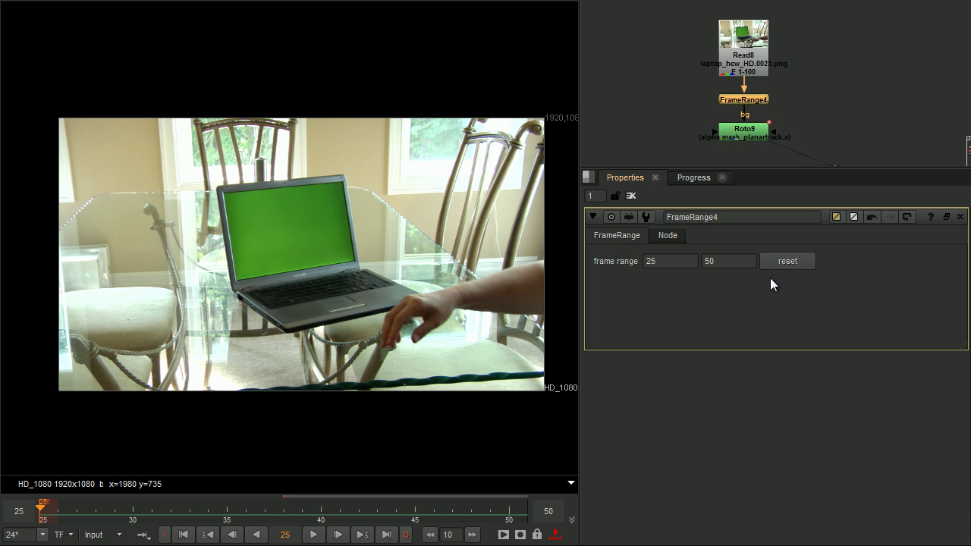
click(313, 535)
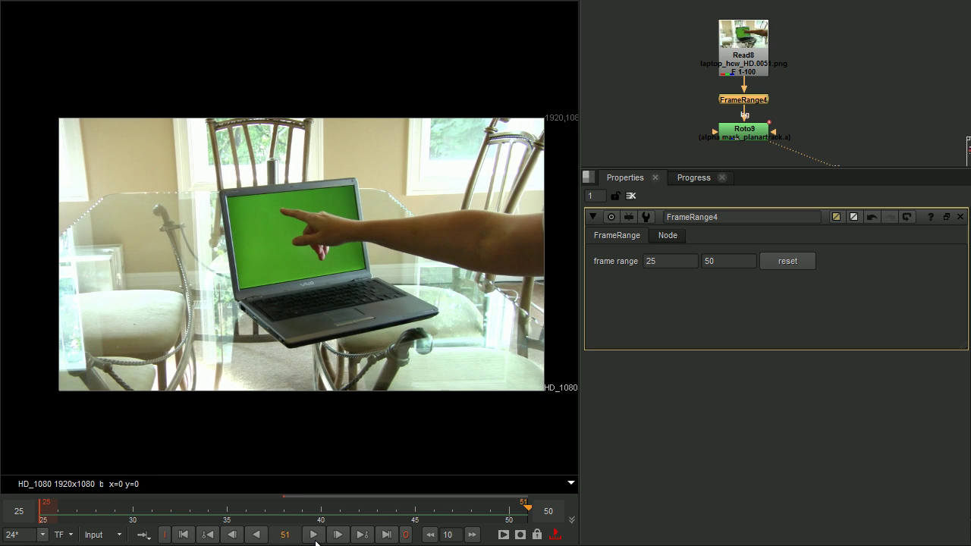
double_click(744, 135)
click(681, 447)
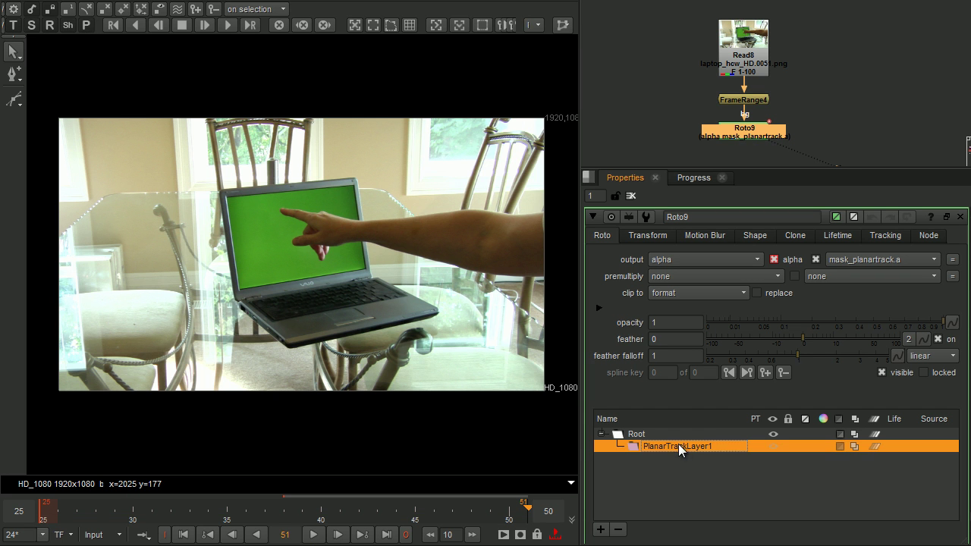
click(183, 535)
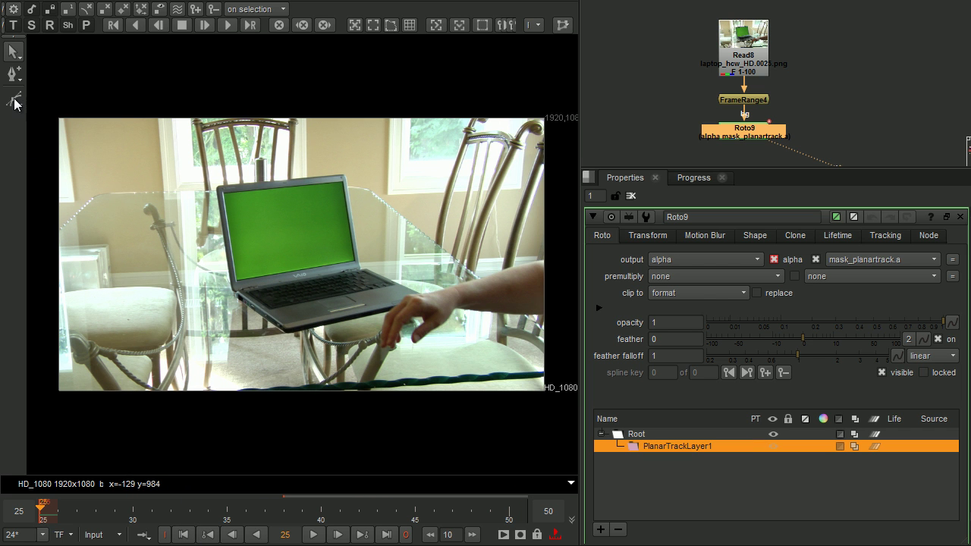
Step: Draw a cusped rectangle over the laptop screen and snap its four corners to the screen corners
click(69, 181)
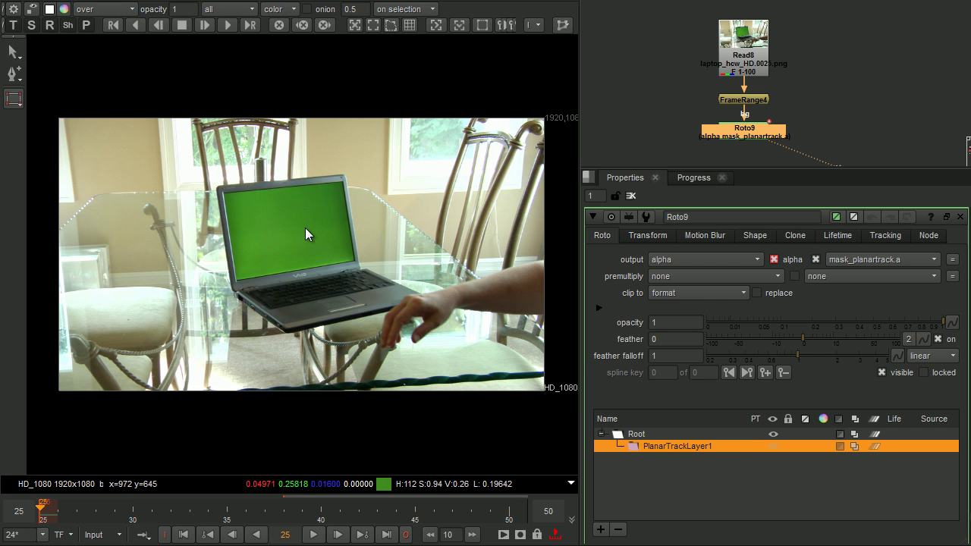
scroll(305, 227, up, 2)
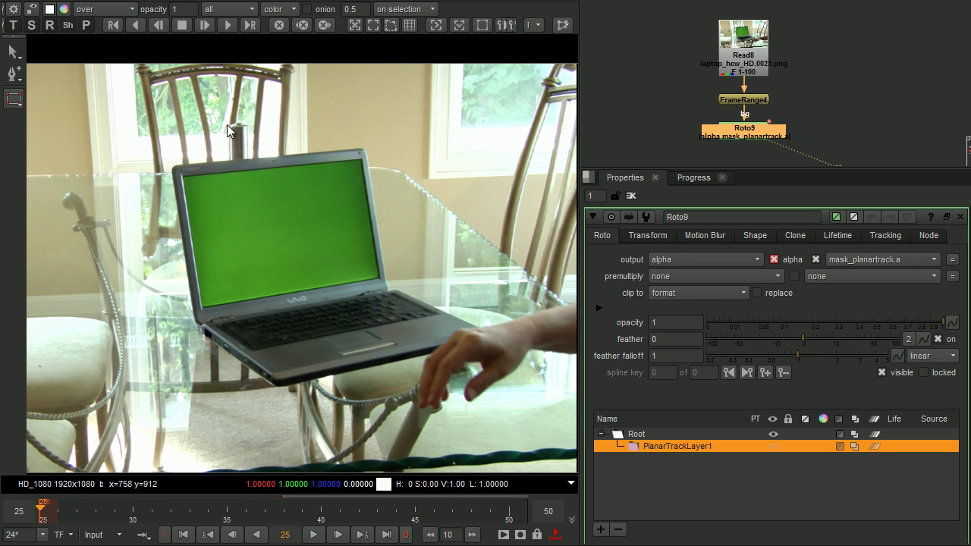
drag(183, 172, 382, 282)
drag(380, 173, 364, 155)
drag(379, 281, 382, 282)
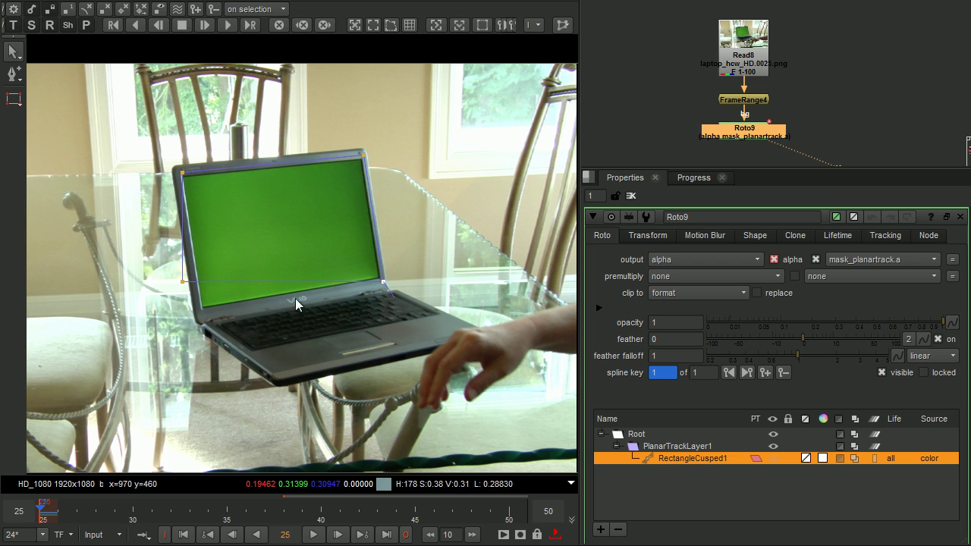
drag(182, 287, 199, 311)
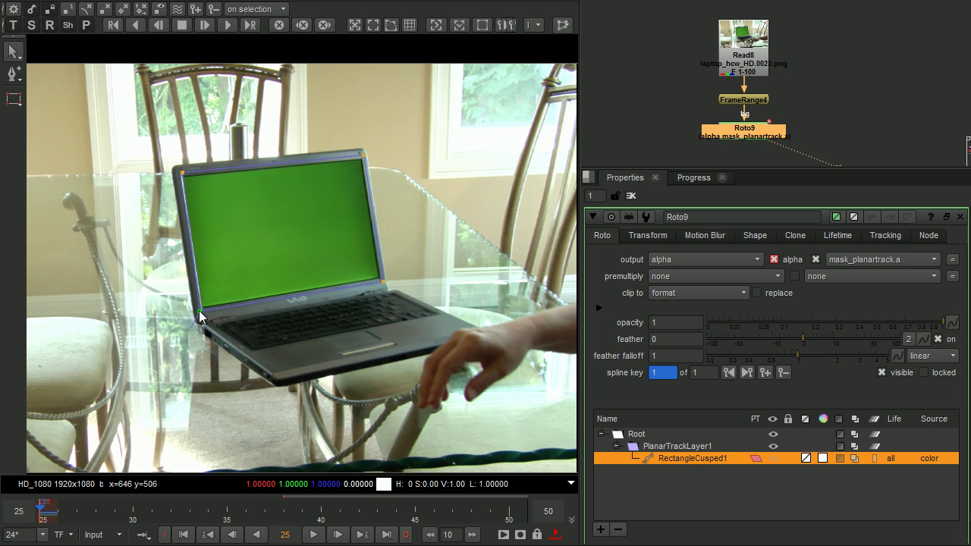
drag(182, 173, 180, 175)
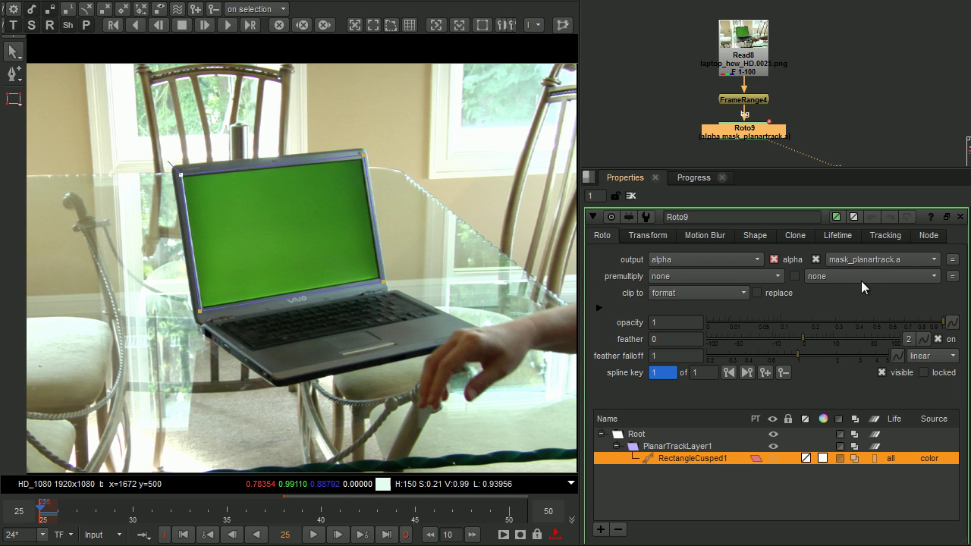
Step: Enable 'adjust for luminance changes' and track the laptop screen plane forward
click(885, 236)
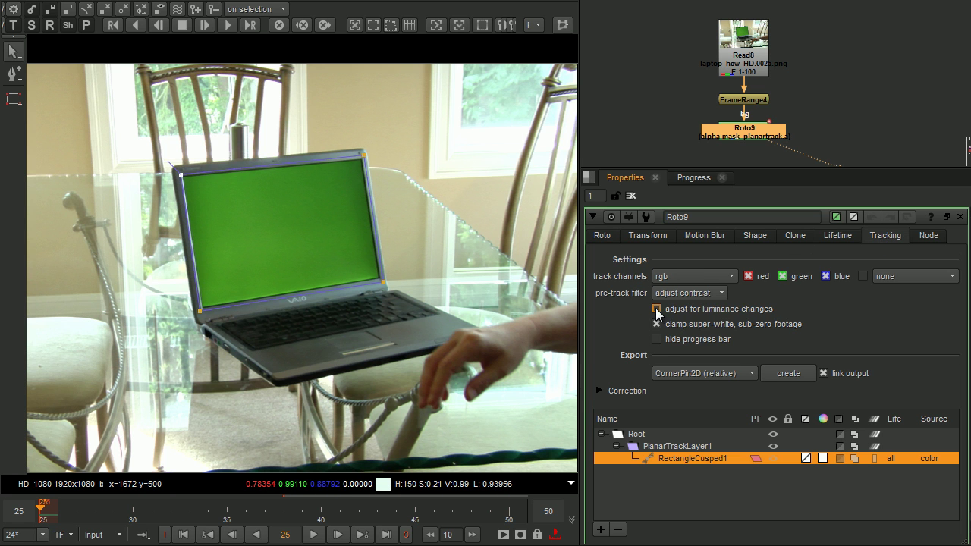
click(655, 309)
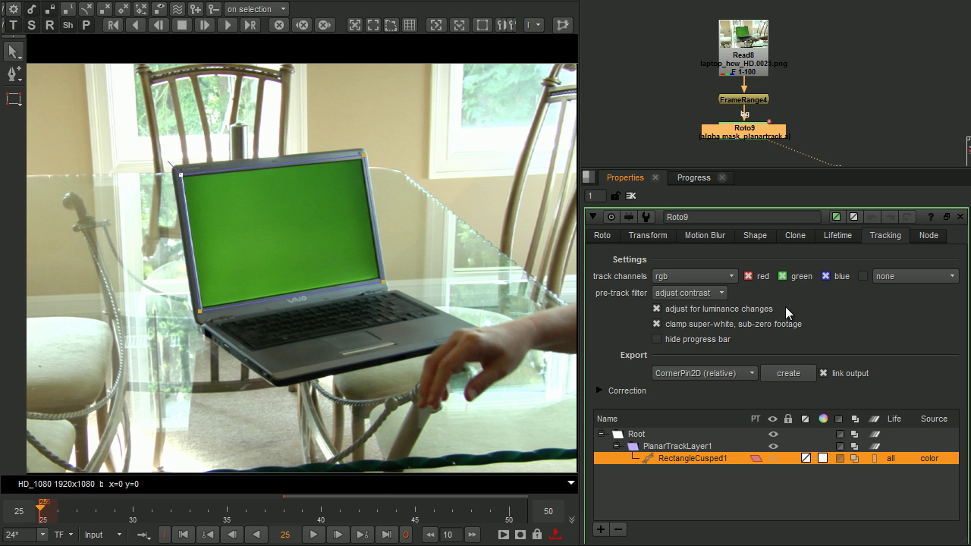
click(227, 25)
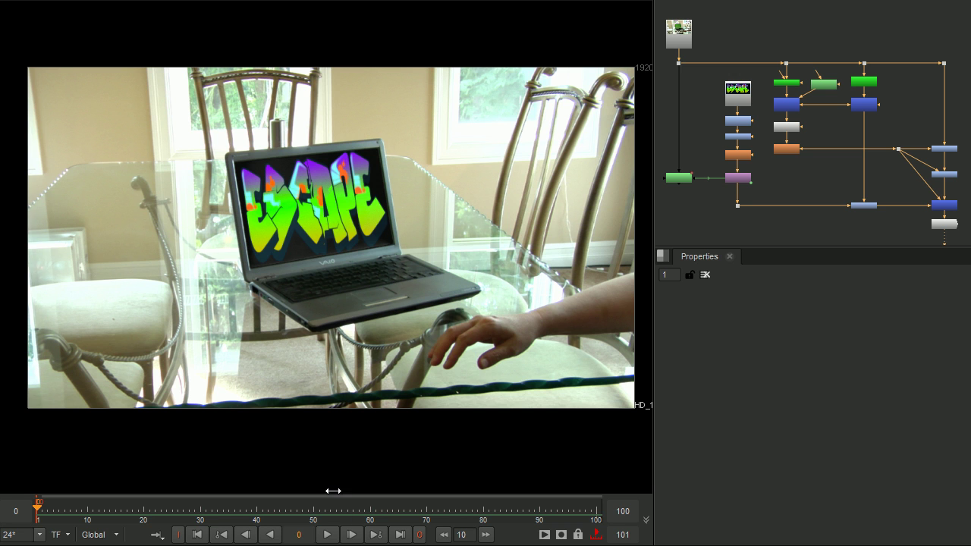
click(327, 534)
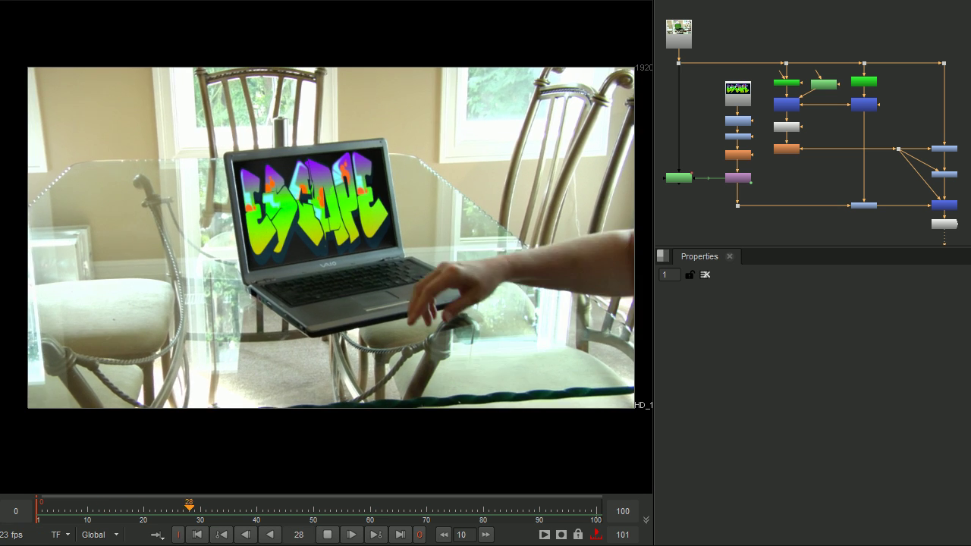